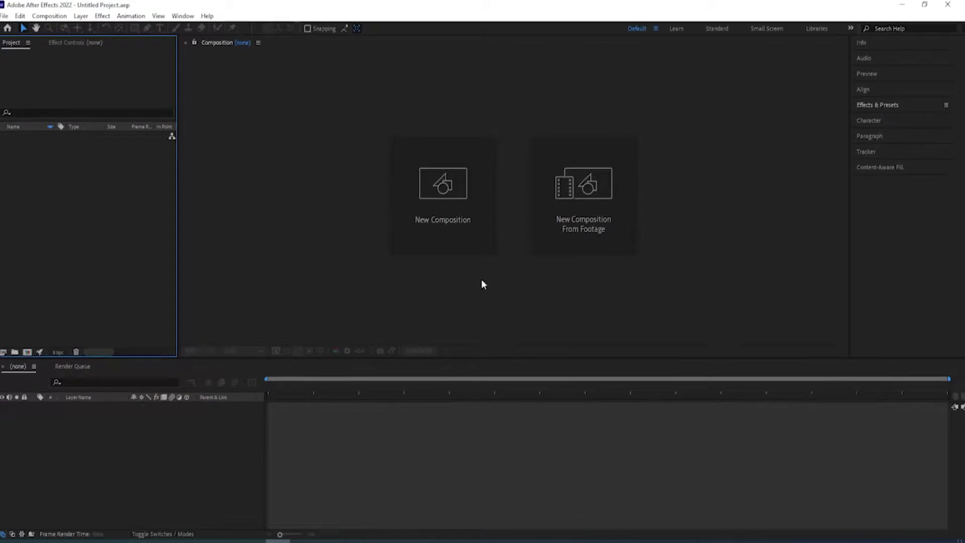
Create Comp 1 with the default 1920×1080, 30 fps, 5-second settings
left_click(472, 211)
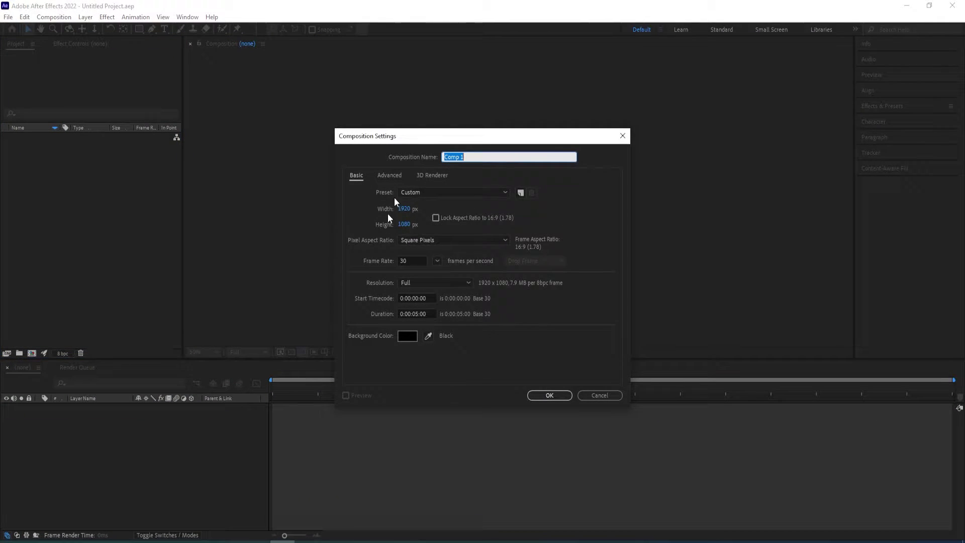
left_click(563, 396)
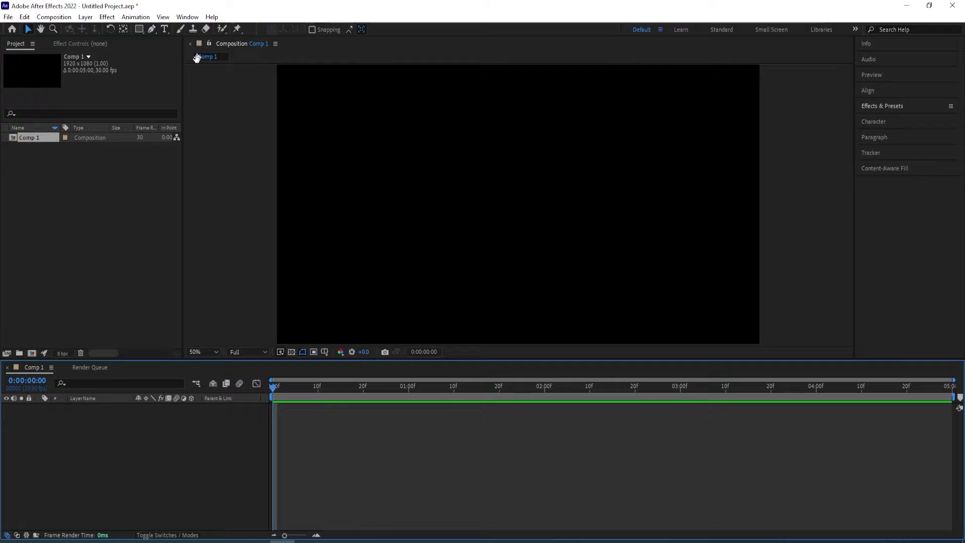
Draw a white star with no stroke in the centre of the comp
left_click(140, 29)
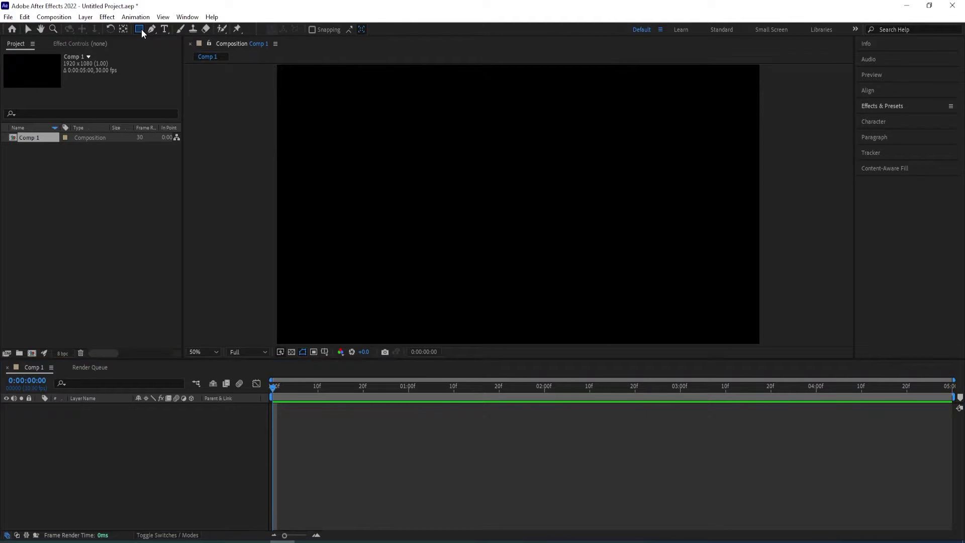
left_click(185, 76)
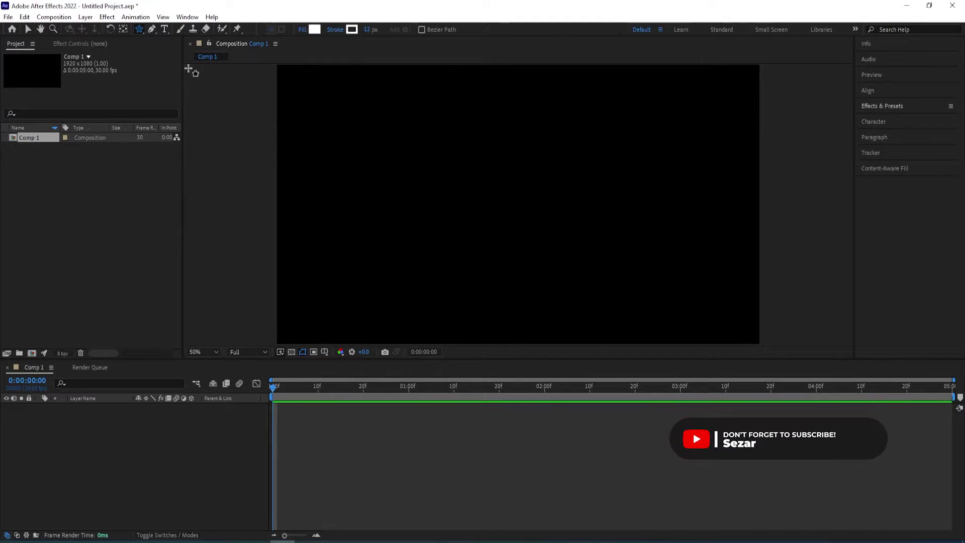
left_click(352, 29, "alt")
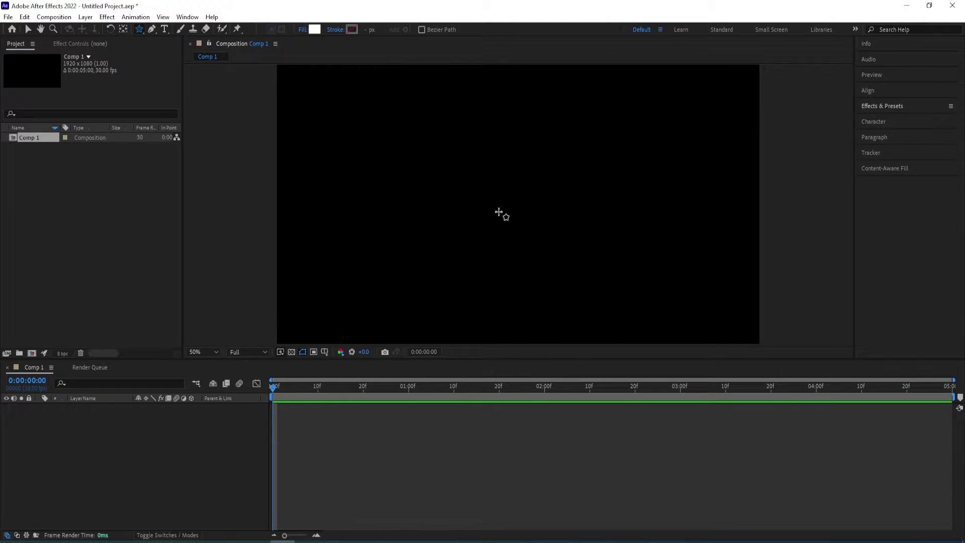
left_click_drag(484, 187, 509, 208)
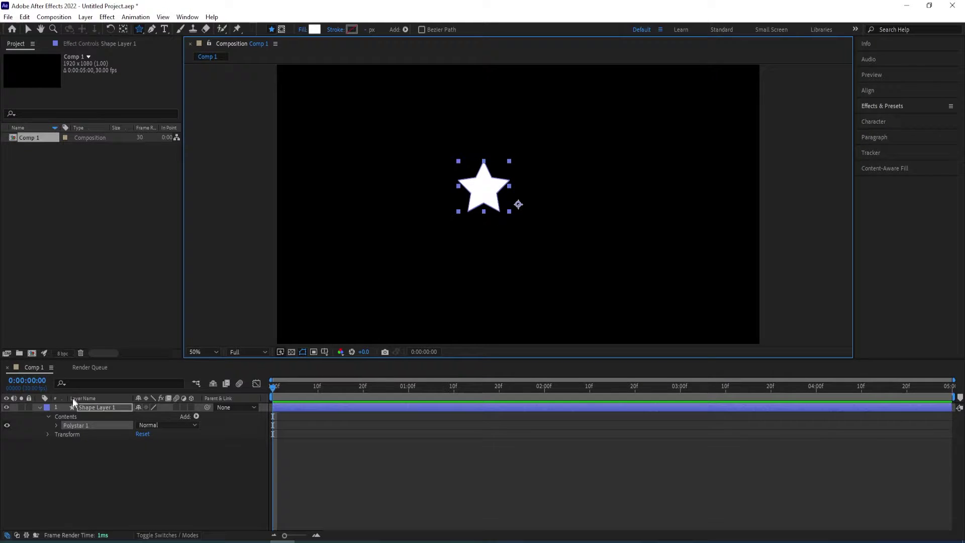
Rename the new shape layer to 'star' and collapse its properties
left_click(87, 408)
key("Return")
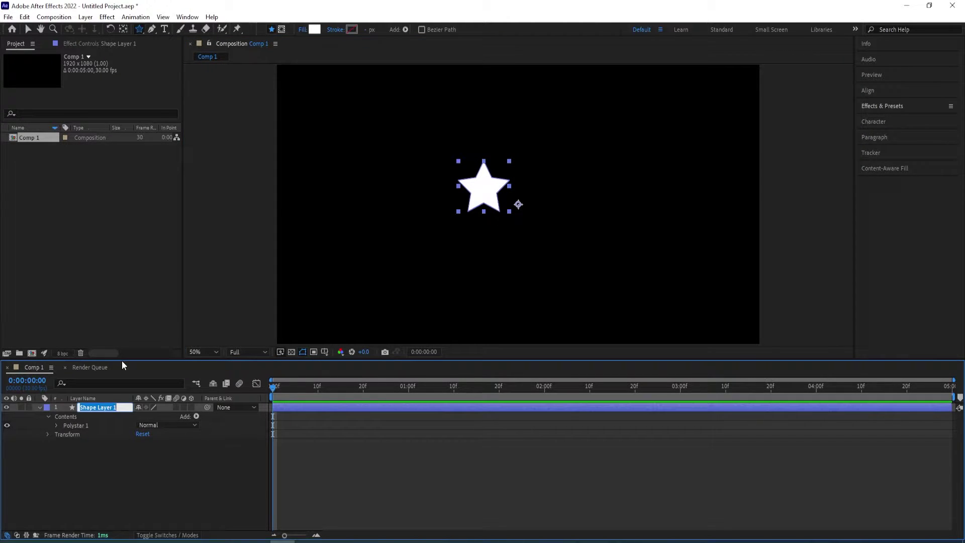
type("star")
key("Return")
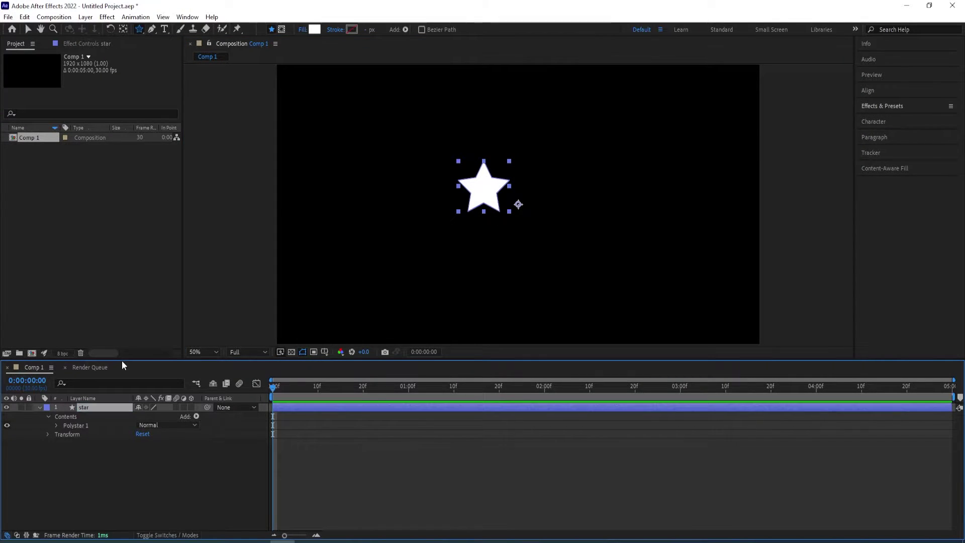
left_click(39, 408)
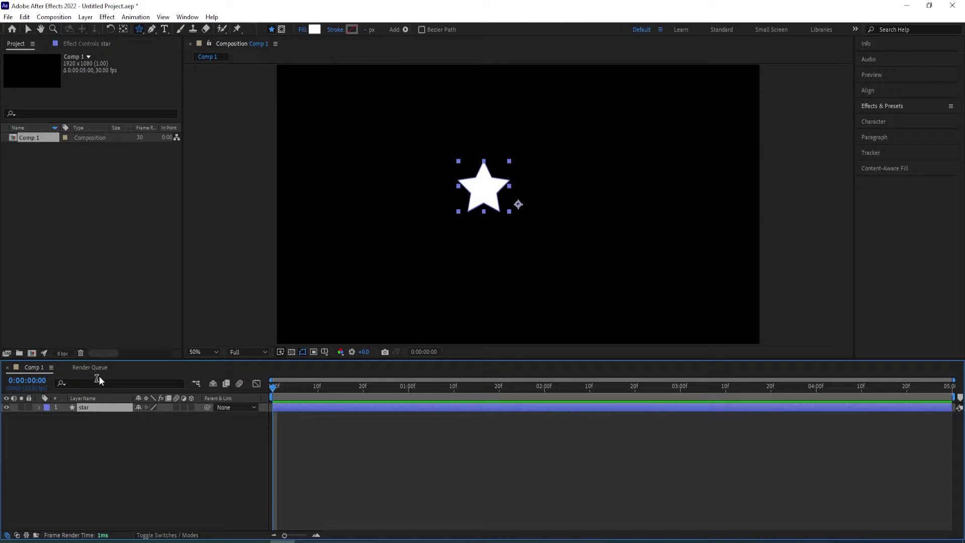
Draw a wavy open Pen path from the lower left to the upper right
left_click(101, 421)
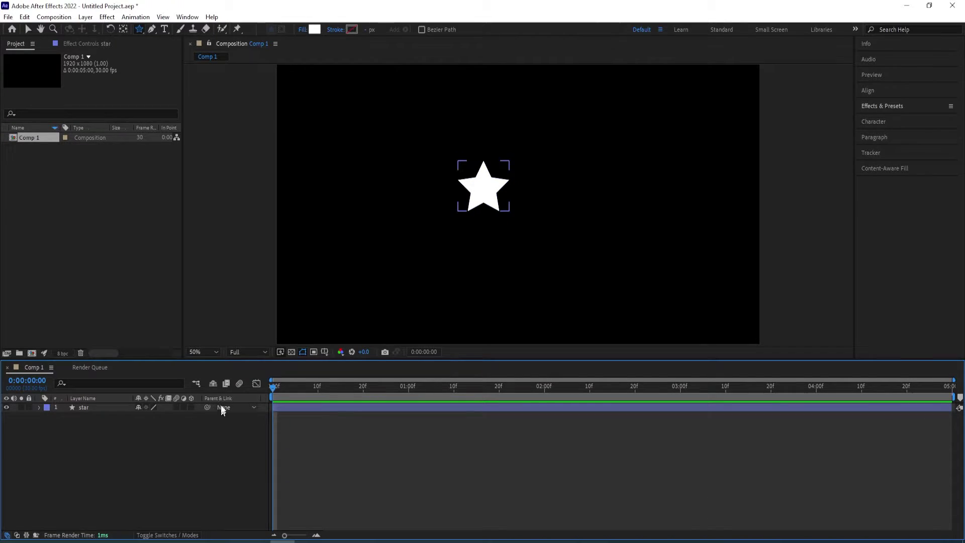
left_click(153, 29)
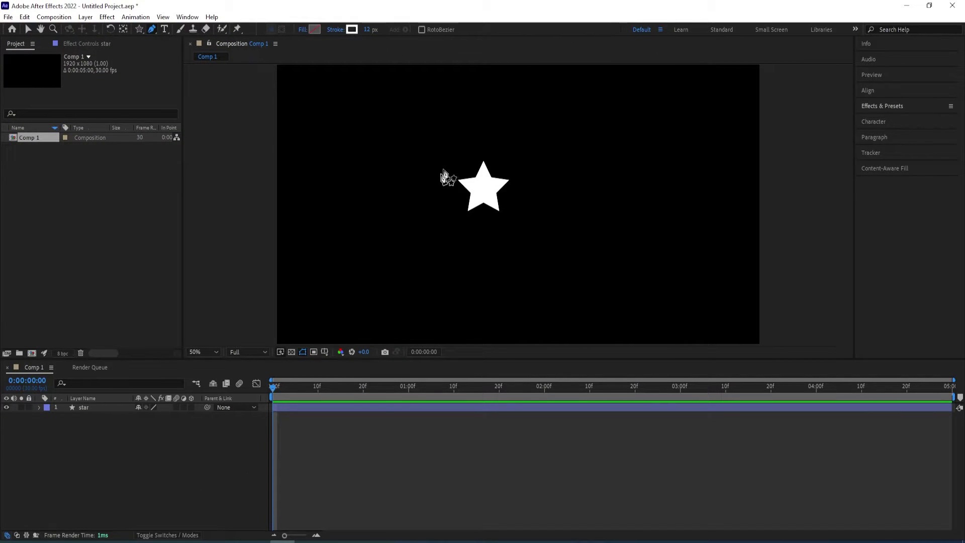
left_click(428, 285)
left_click_drag(475, 141, 526, 140)
left_click_drag(521, 283, 560, 283)
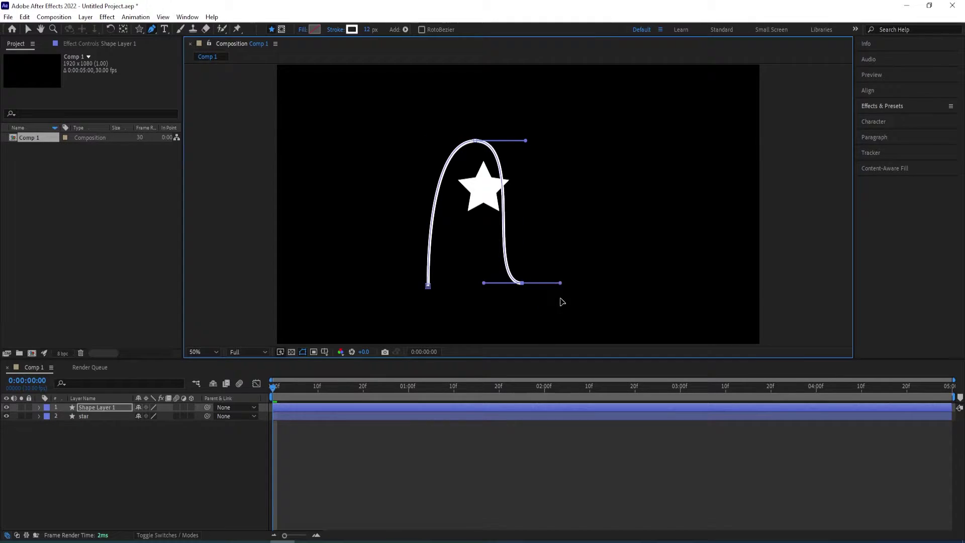
left_click_drag(575, 195, 635, 146)
left_click(683, 146)
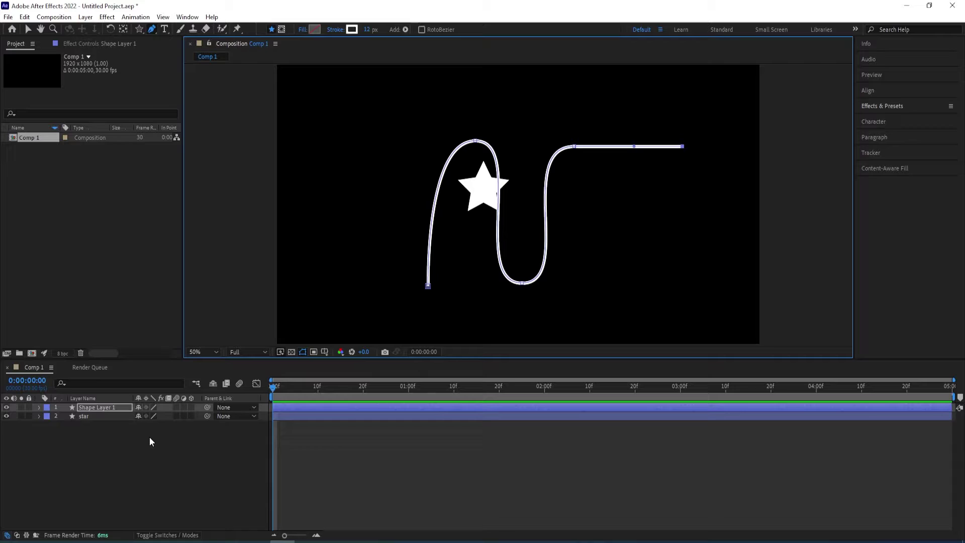
Rename the new path shape layer to 'path'
left_click(145, 449)
left_click(102, 407)
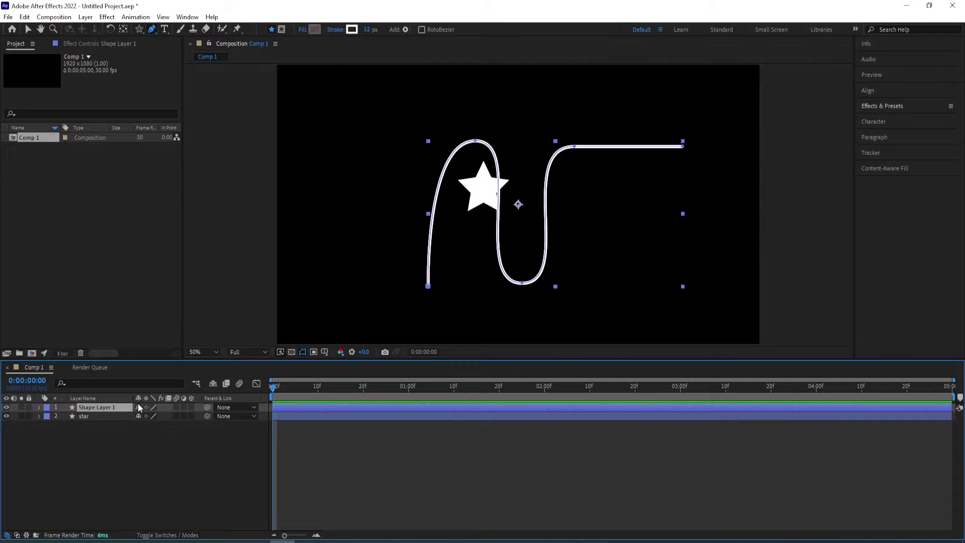
key("Return")
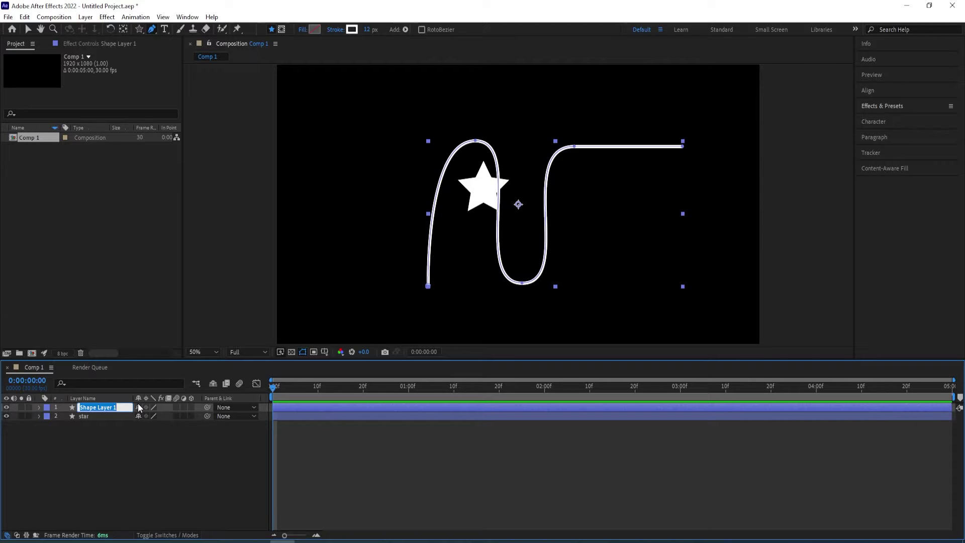
type("path")
key("Return")
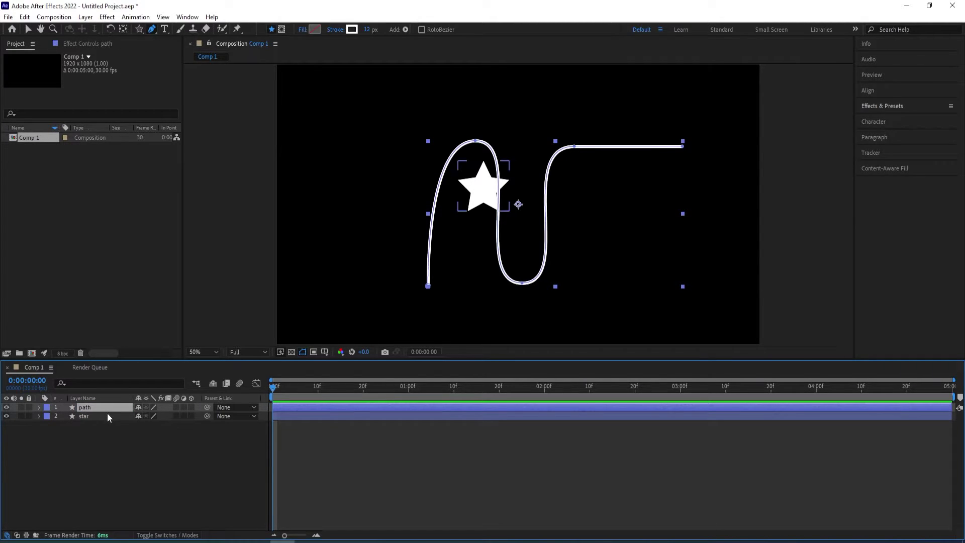
Copy the path layer's Shape 1 > Path 1 and paste it into the star's Position
left_click(39, 407)
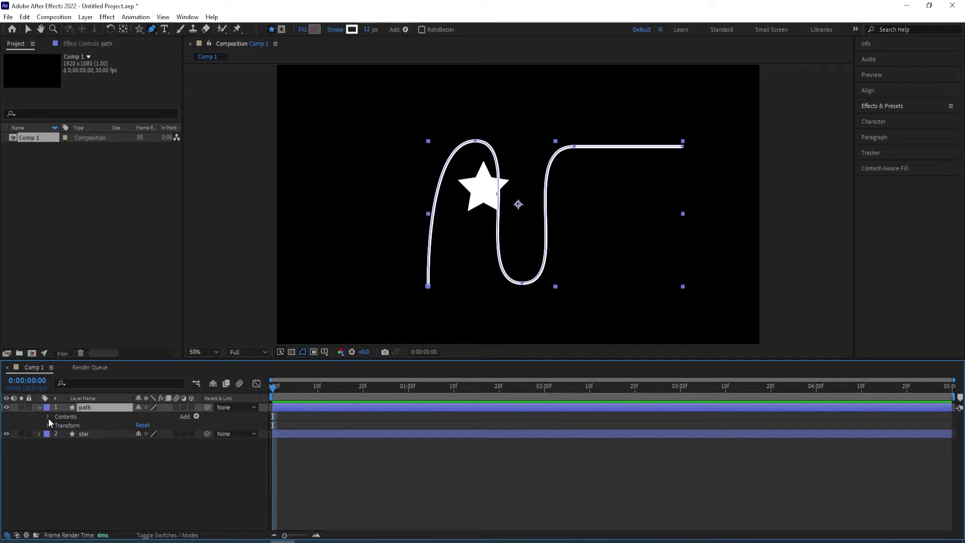
left_click(46, 417)
left_click(57, 425)
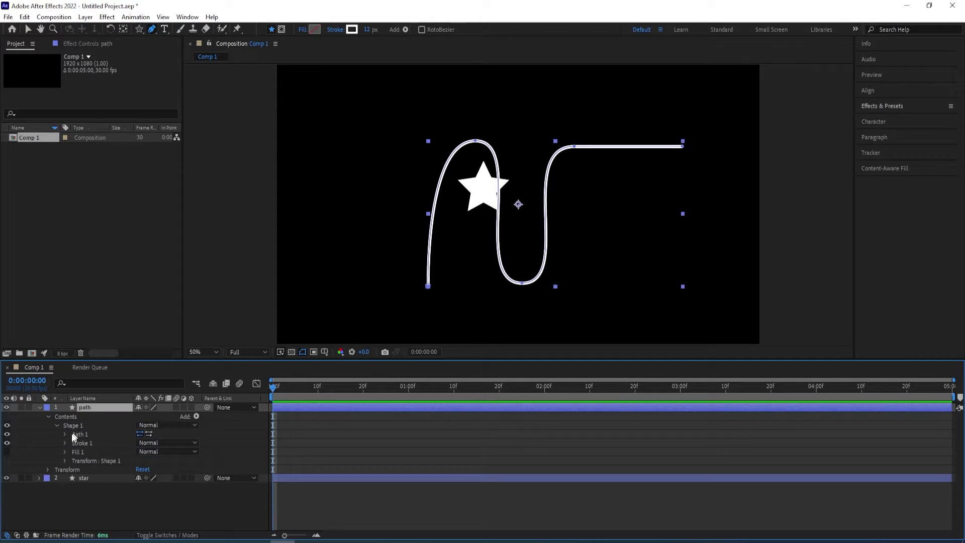
left_click(66, 434)
left_click(95, 443)
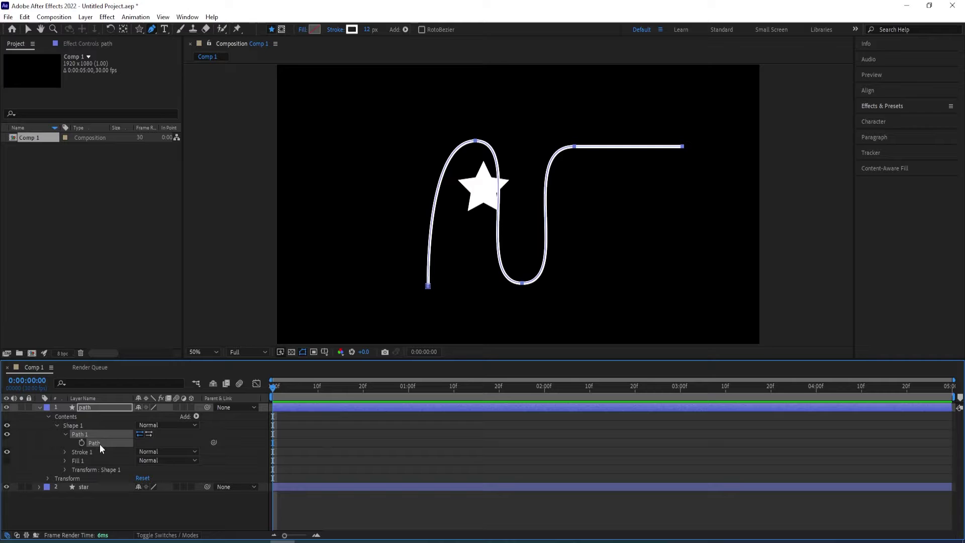
left_click(39, 408)
left_click(86, 417)
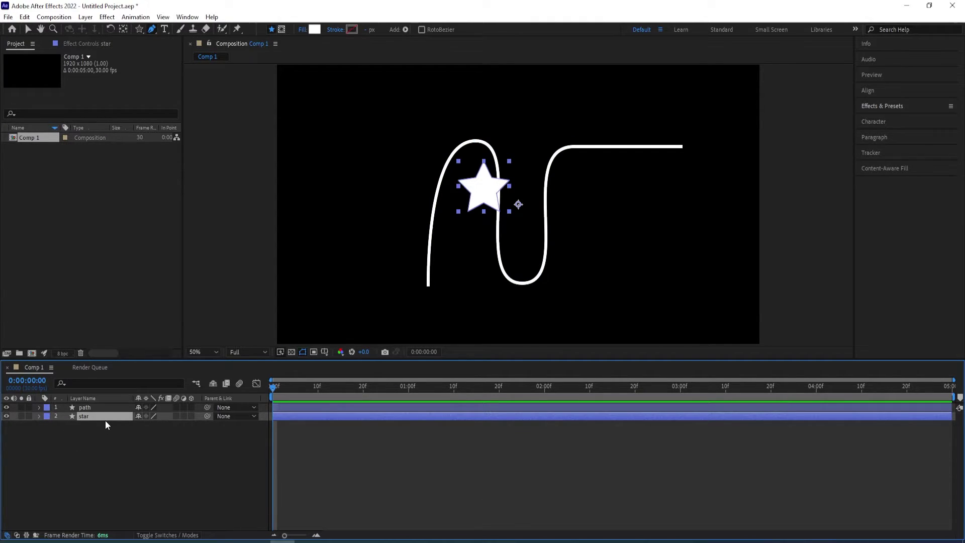
key("p")
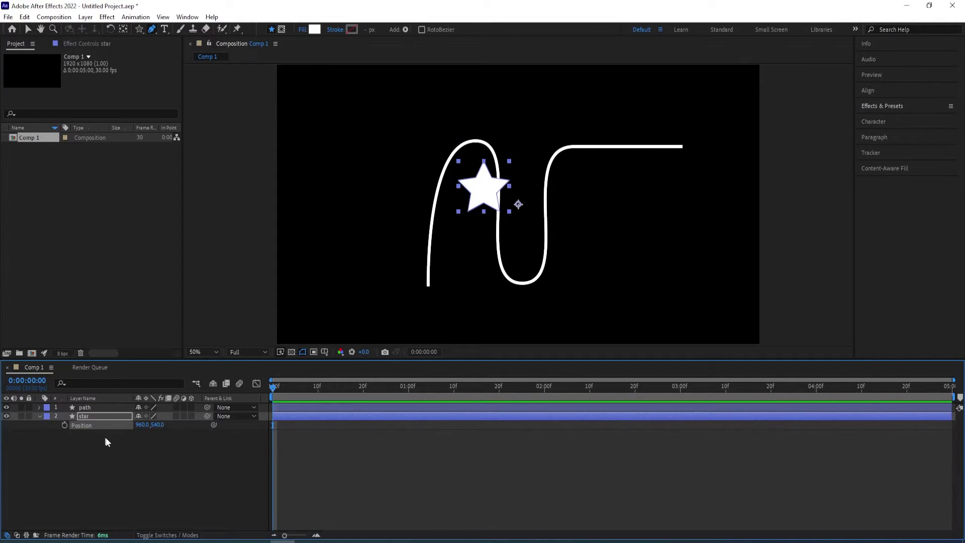
key("ctrl+v")
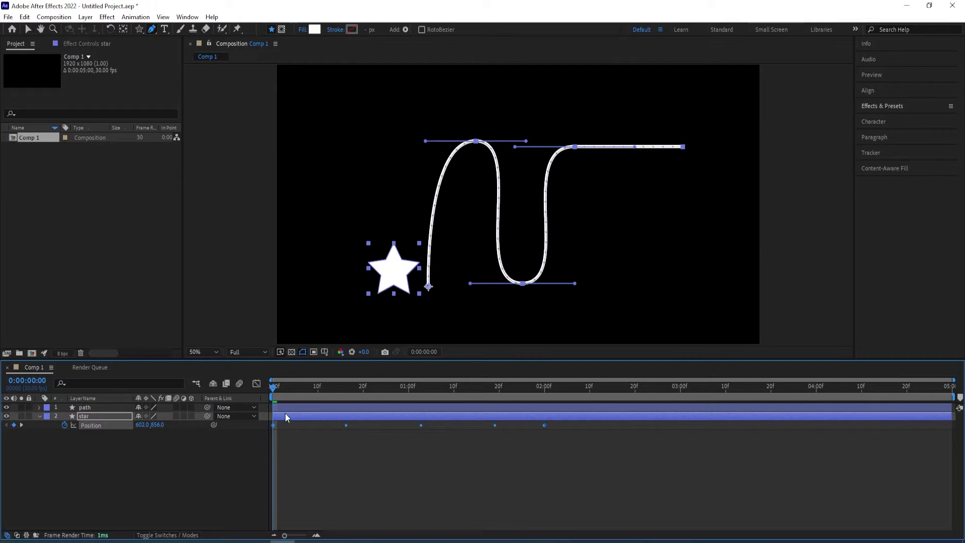
Apply Easy Ease (F9) to the star's first and last Position keyframes
left_click_drag(275, 389, 382, 389)
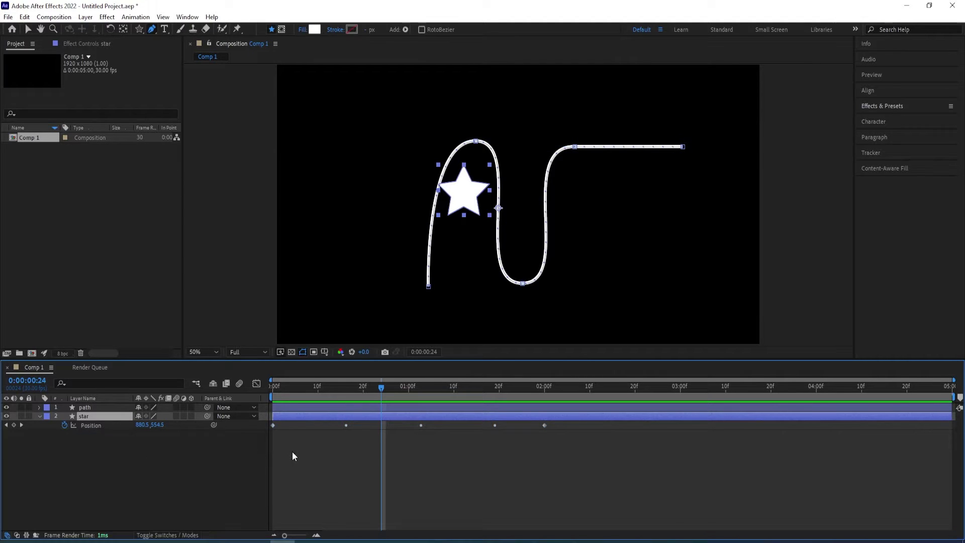
left_click_drag(286, 438, 266, 424)
key("F9")
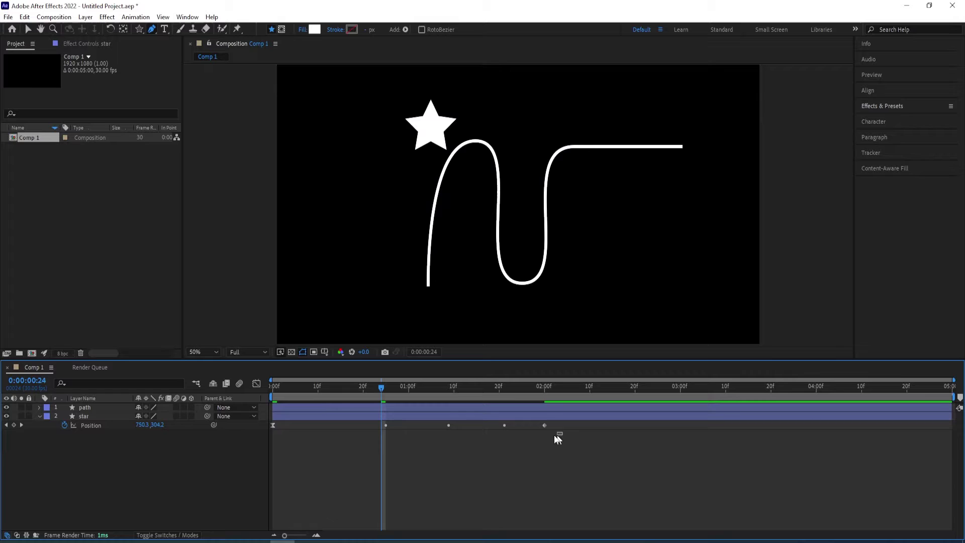
left_click_drag(558, 439, 538, 426)
key("F9")
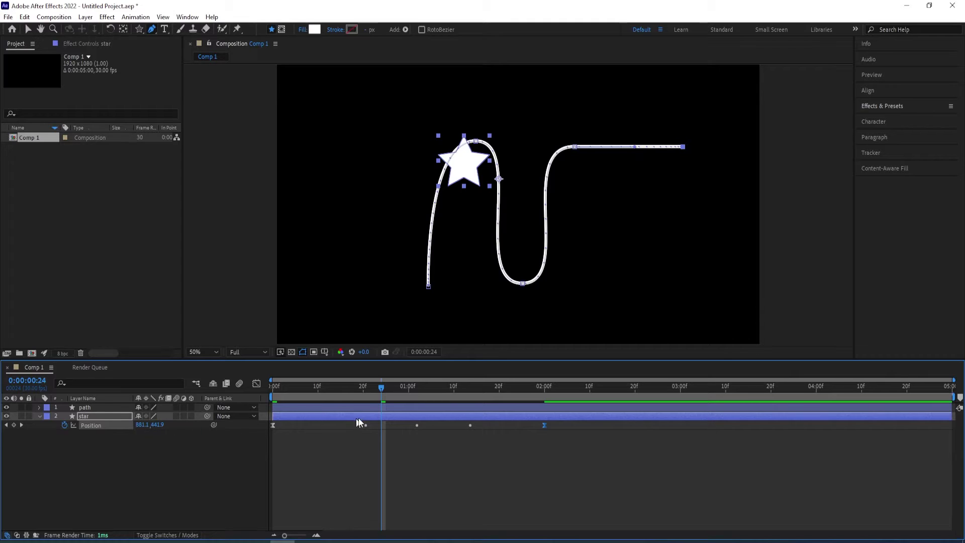
Open the star layer's Transform > Auto-Orient settings and choose Orient Along Path
right_click(107, 416)
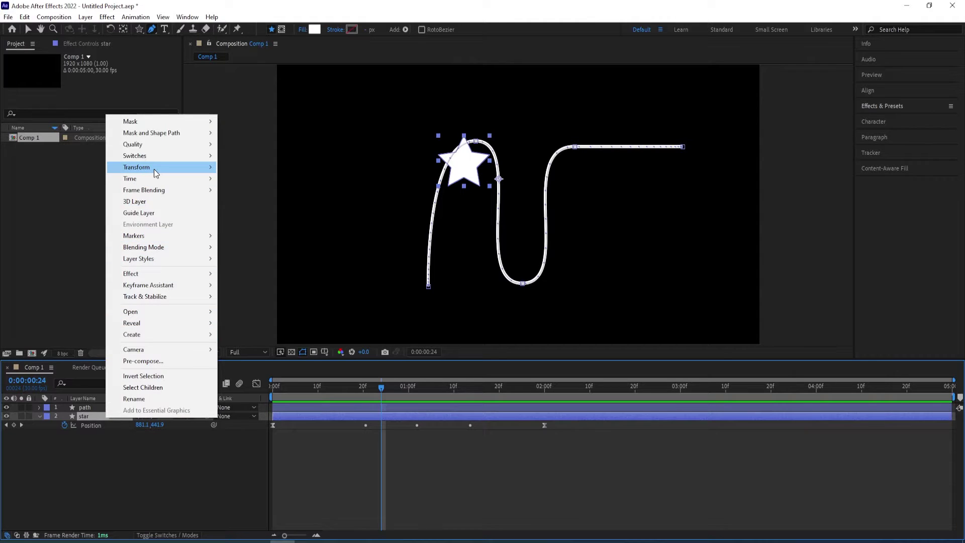
mouse_move(153, 170)
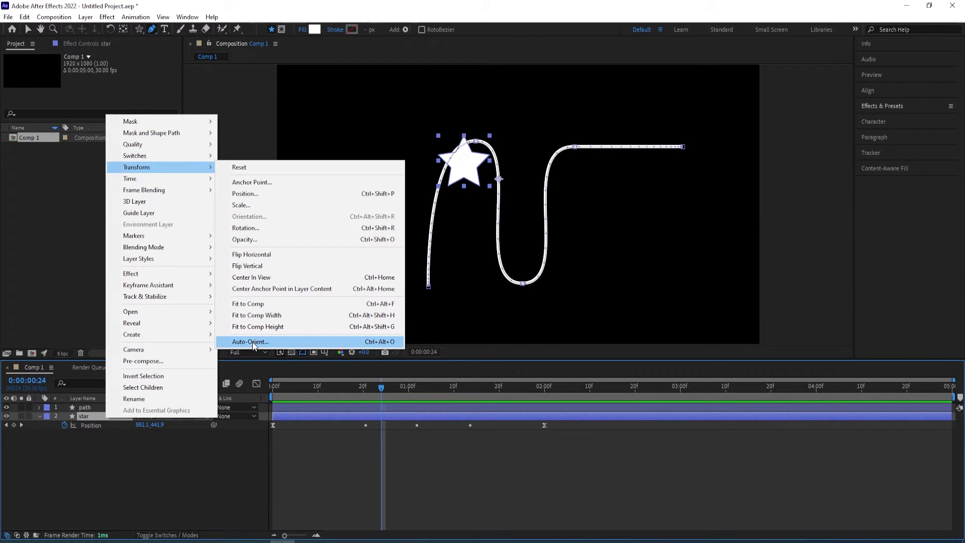
left_click(253, 342)
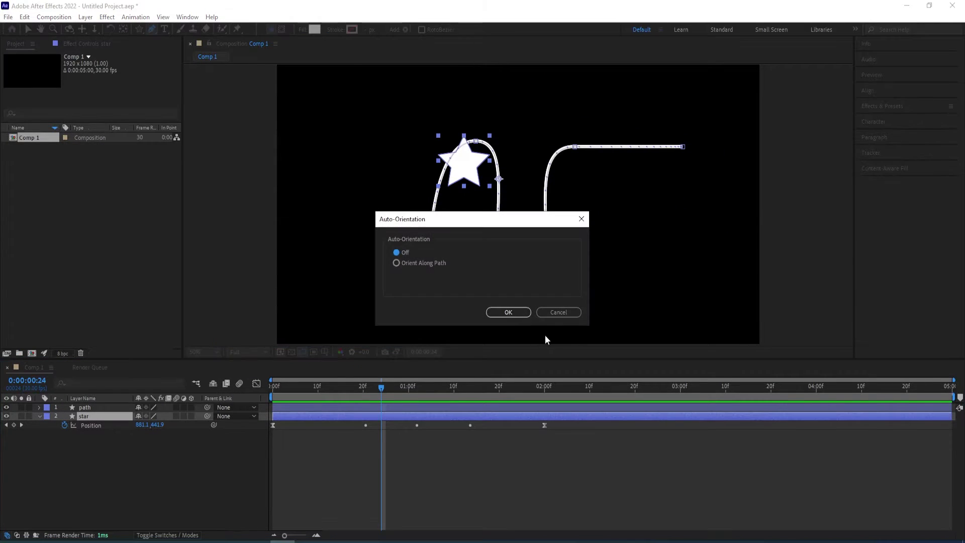
left_click(411, 264)
Confirm Orient Along Path and scrub to frame 14 to check the star's tilt
left_click(509, 312)
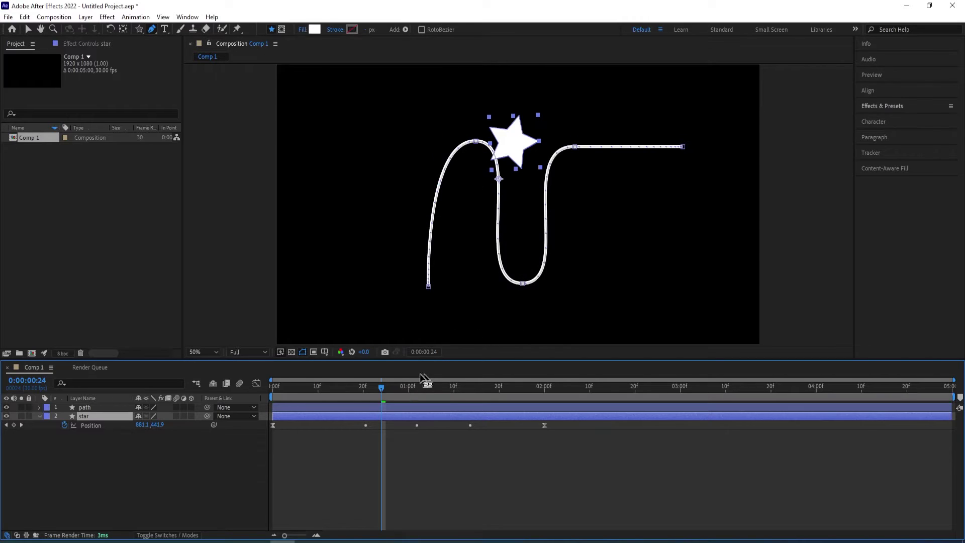
left_click_drag(381, 386, 335, 367)
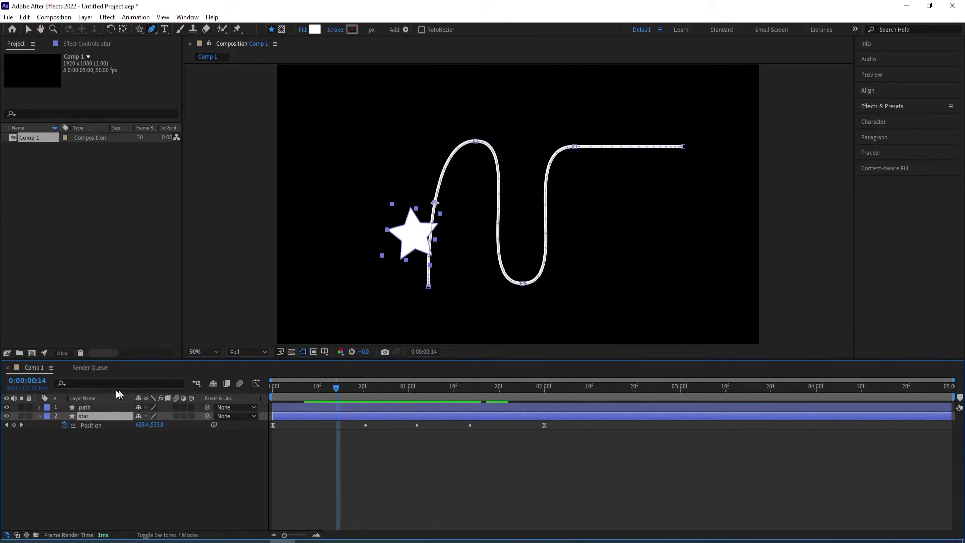
Duplicate the star layer and move star 2 below the original
left_click(40, 416)
key("ctrl+d")
left_click_drag(89, 416, 92, 427)
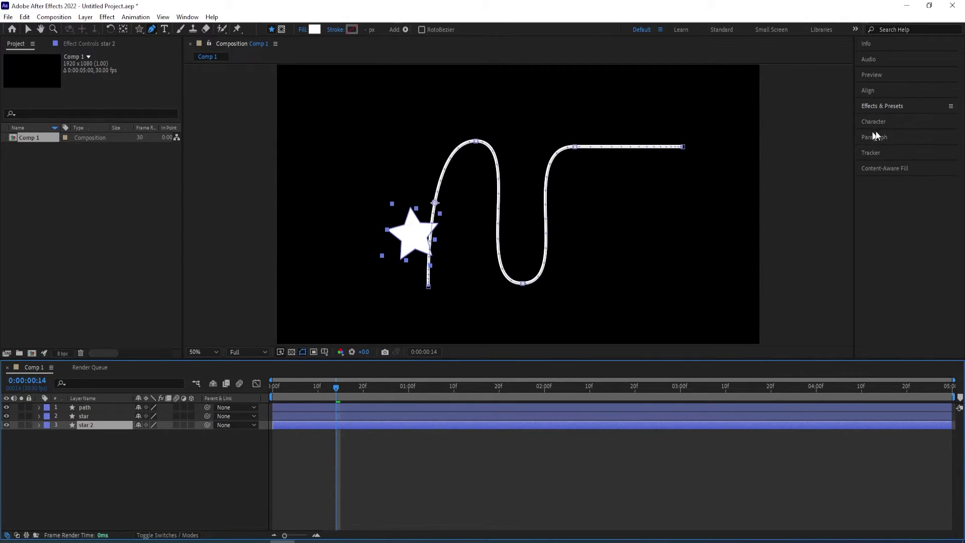
Apply the Echo effect to star 2, found by searching 'echo' in Effects & Presets
left_click(882, 106)
left_click(875, 118)
type("echo")
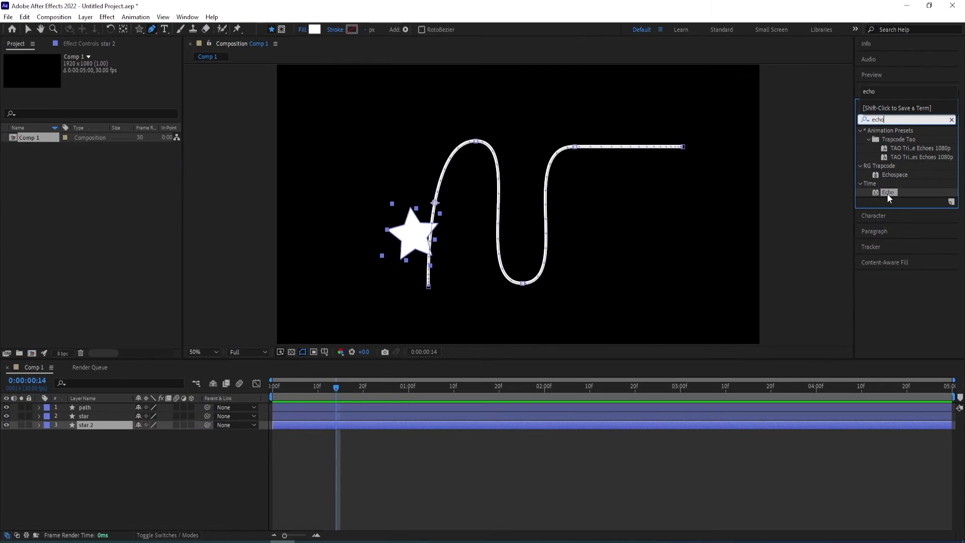
double_click(888, 194)
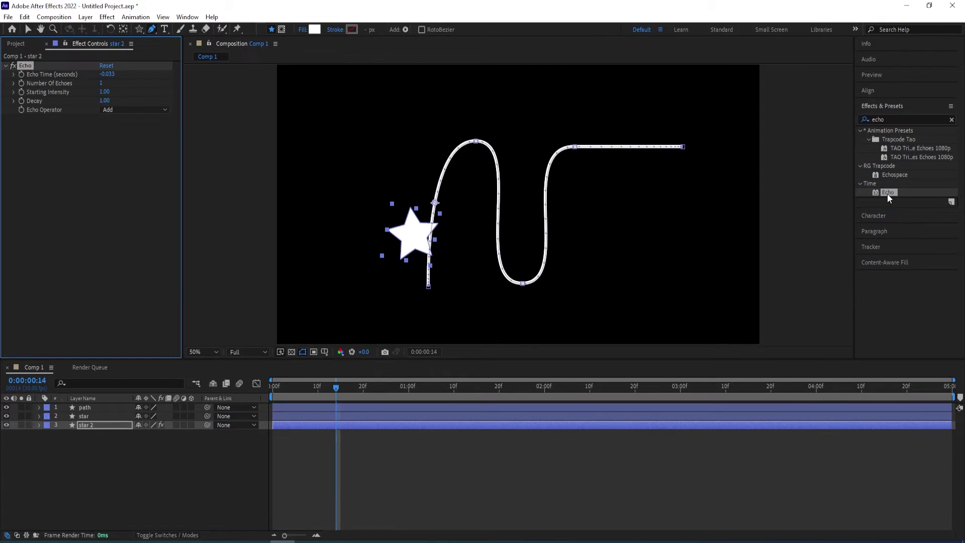
key("v")
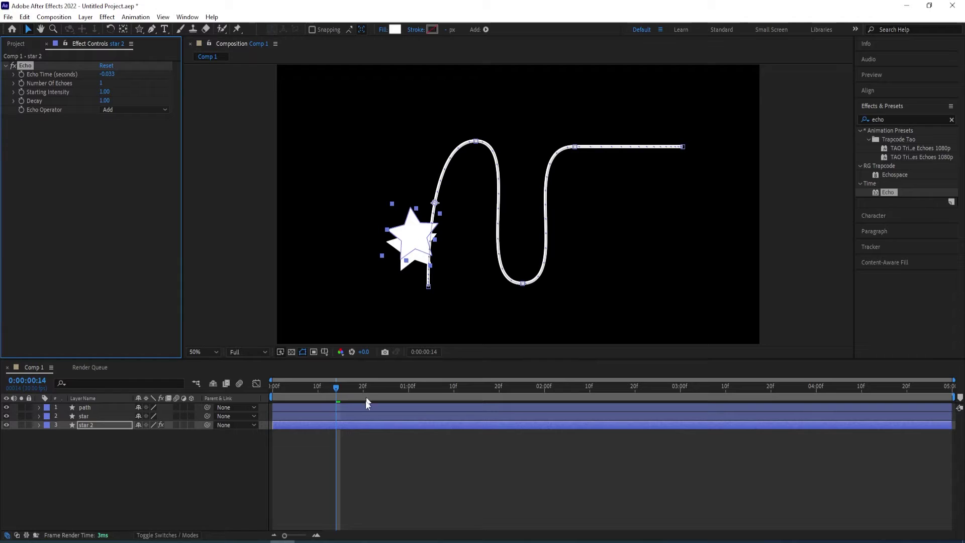
left_click_drag(338, 388, 395, 388)
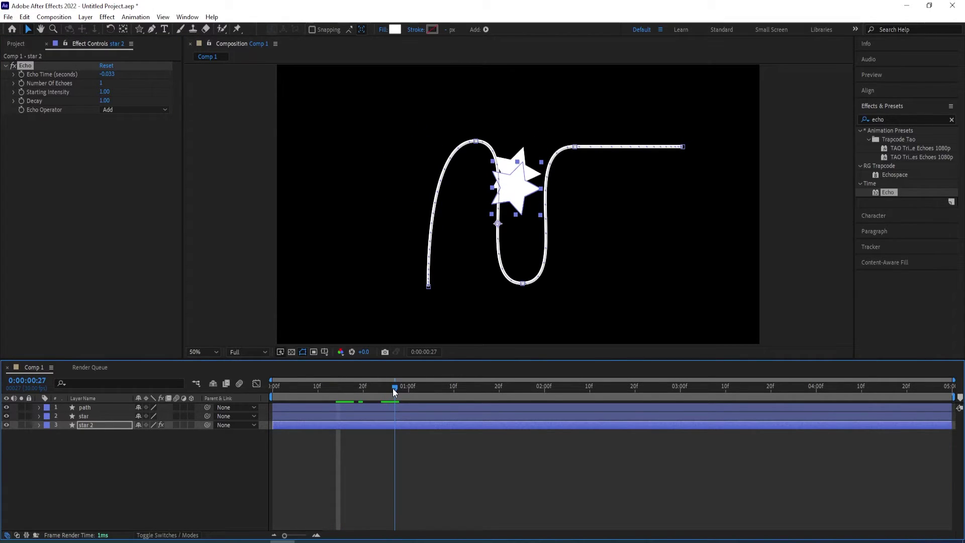
Set the Echo Time to -0.006 seconds
left_click(108, 74)
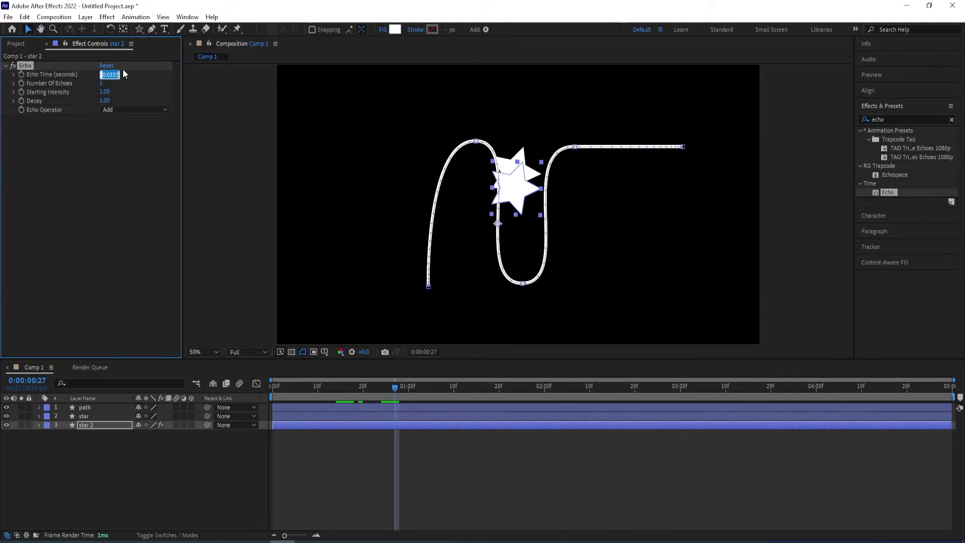
type("-0.006")
key("Return")
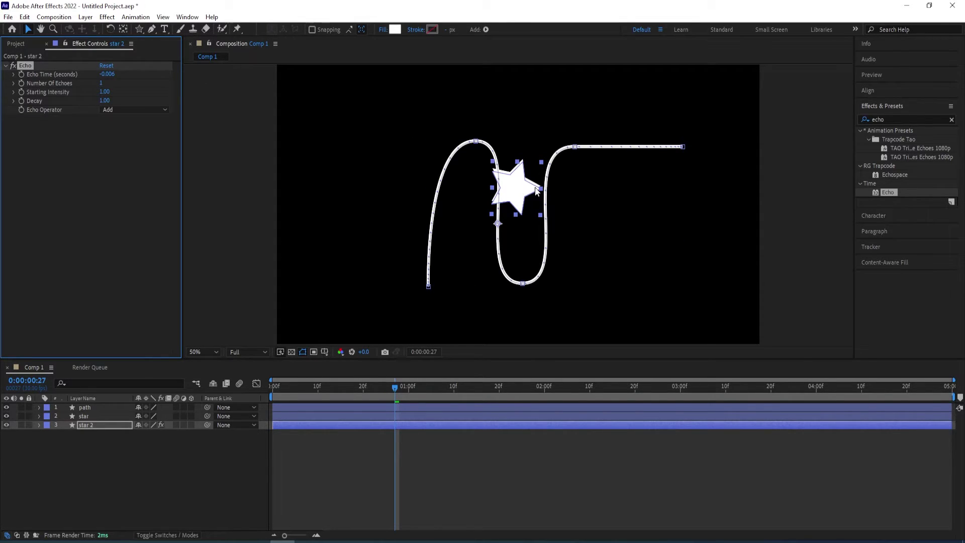
Change star 2's fill to a saturated orange, F28E0C
left_click(395, 30)
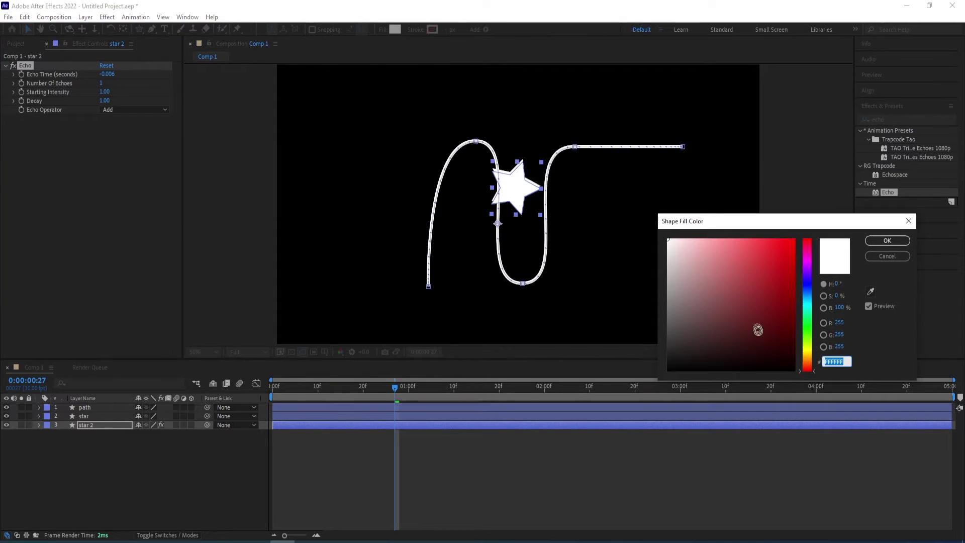
left_click(807, 359)
left_click(788, 242)
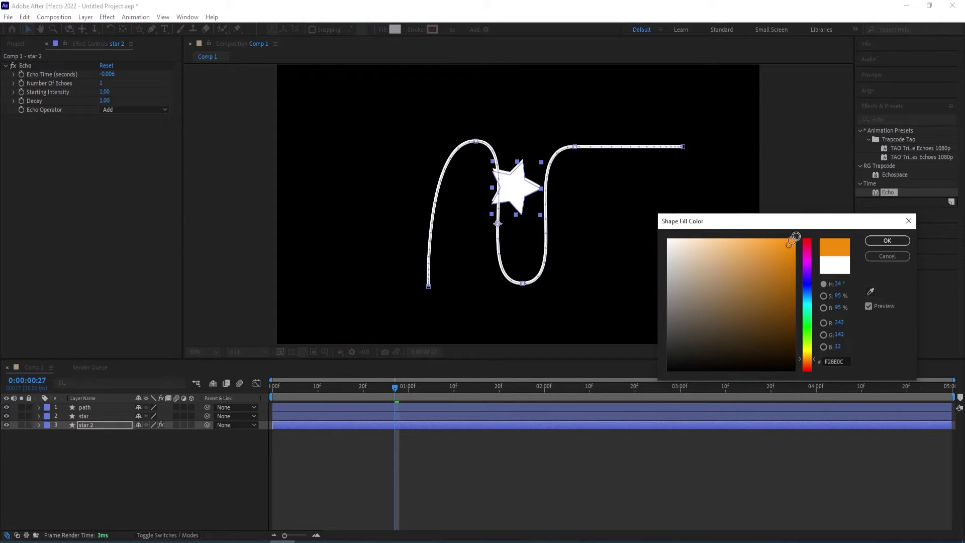
left_click(887, 240)
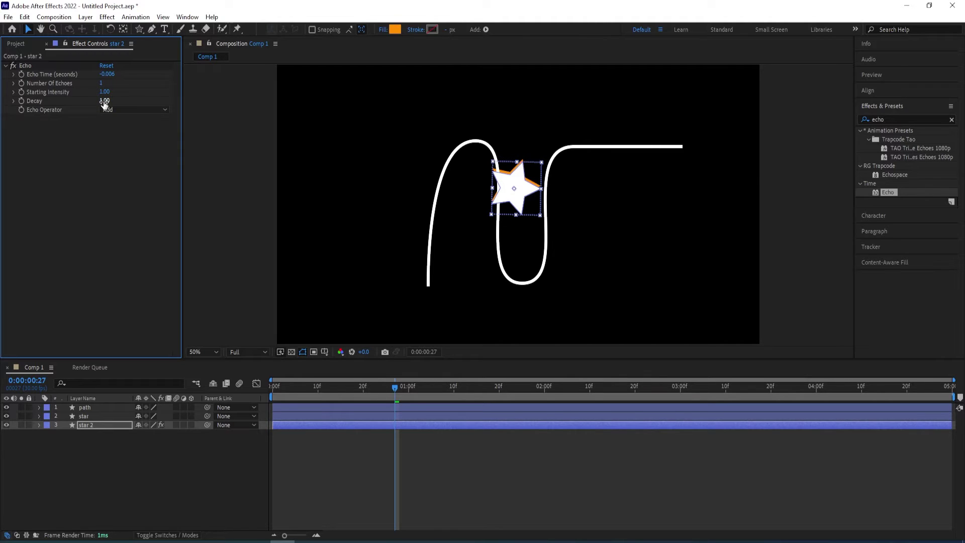
Set star 2's Echo to 40 echoes with a Decay of 0.86
left_click(101, 83)
type("40")
key("Return")
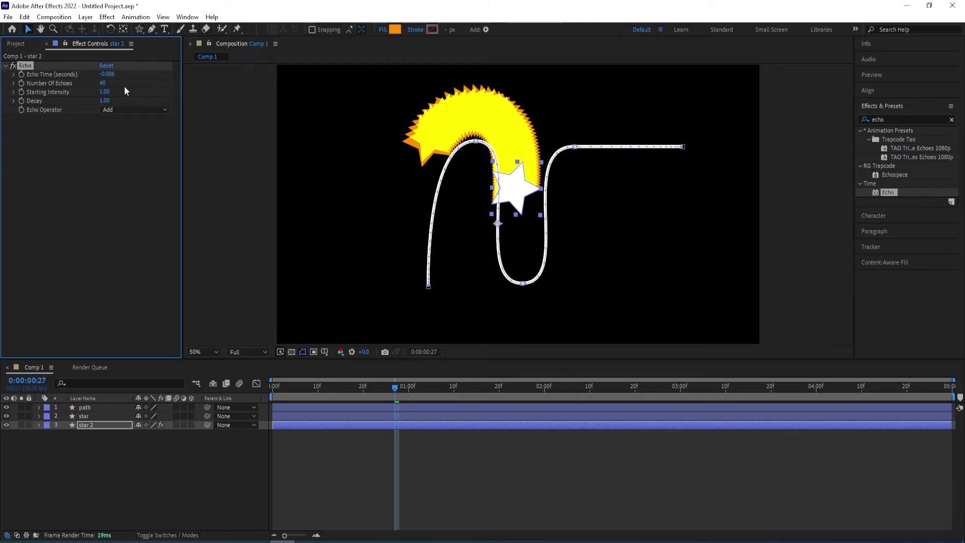
left_click(103, 100)
type("0.86")
key("Return")
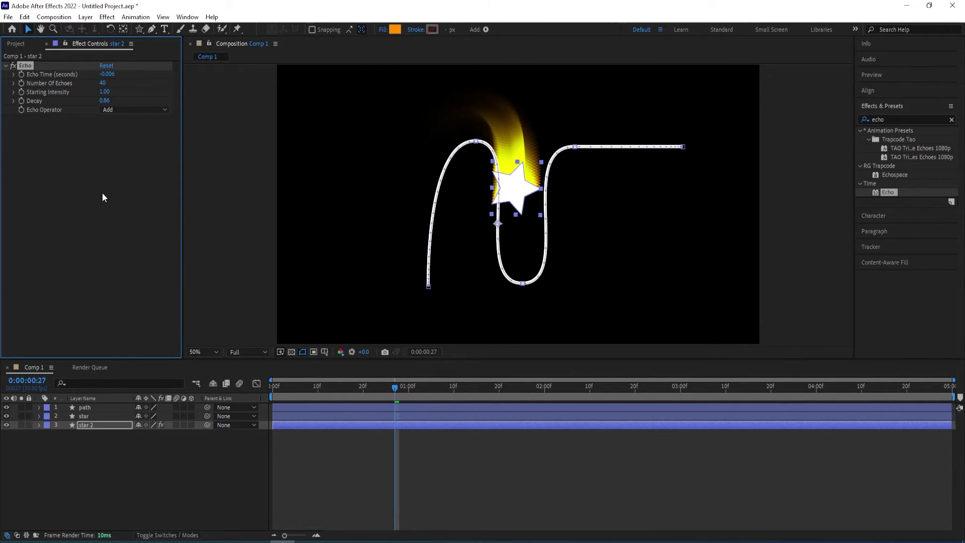
left_click(91, 426)
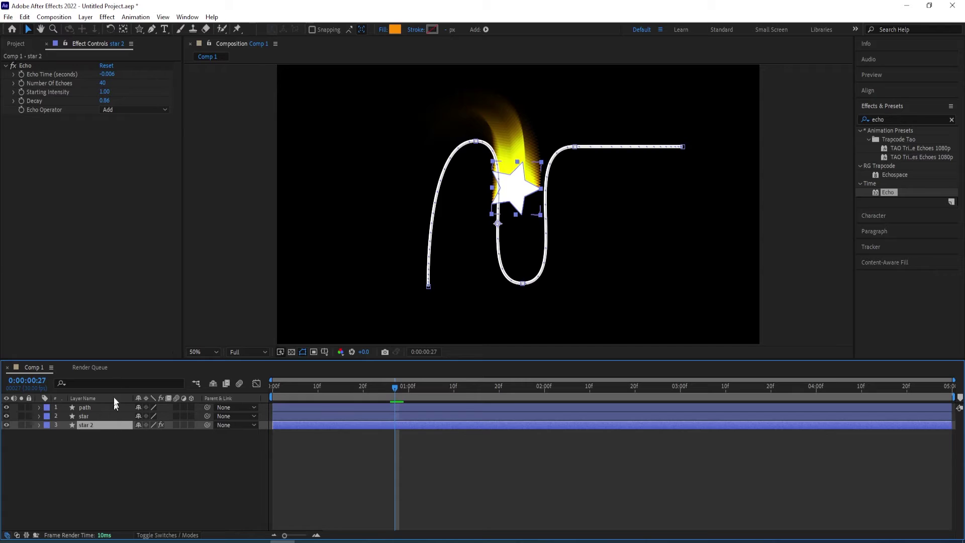
Apply Gaussian Blur to star 2 with Blurriness 18.7 and Repeat Edge Pixels enabled
left_click(892, 119)
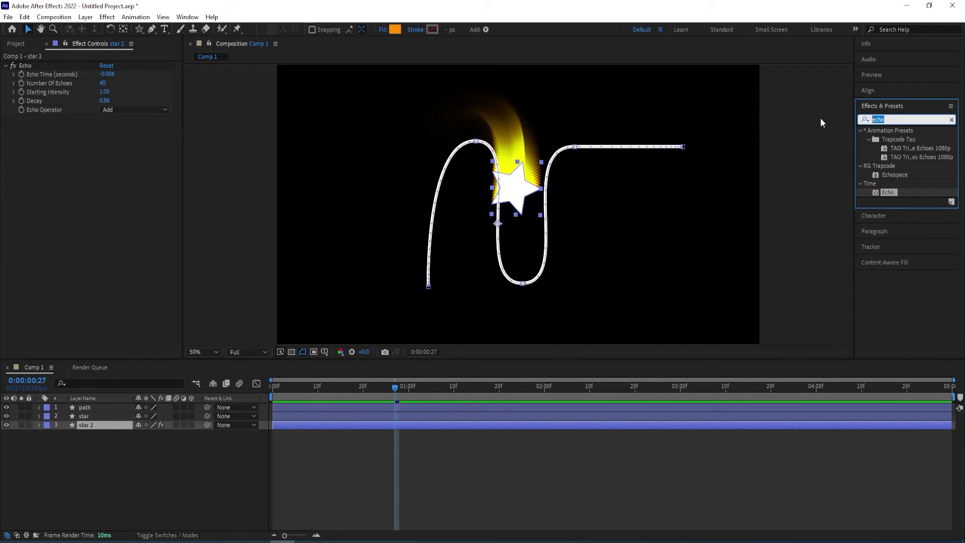
type("gauss")
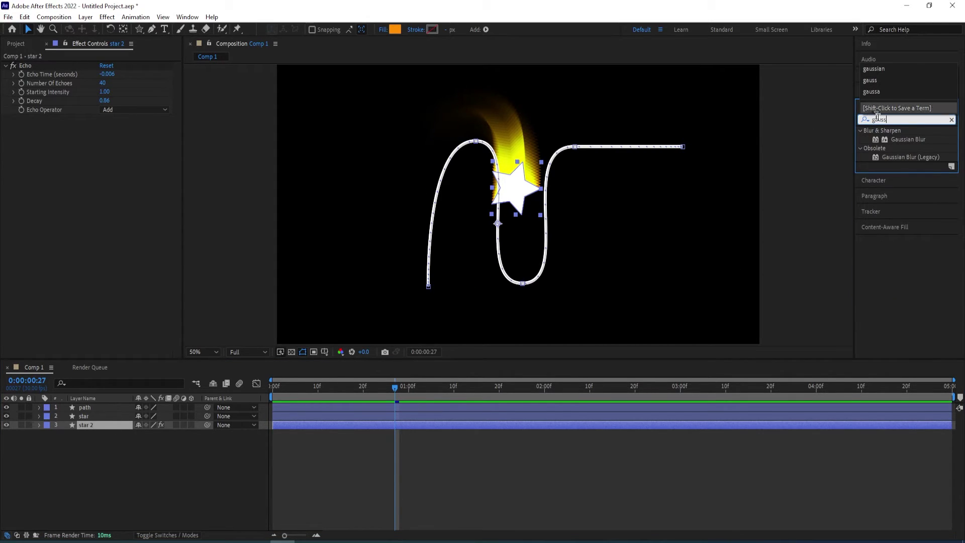
left_click(906, 140)
double_click(907, 141)
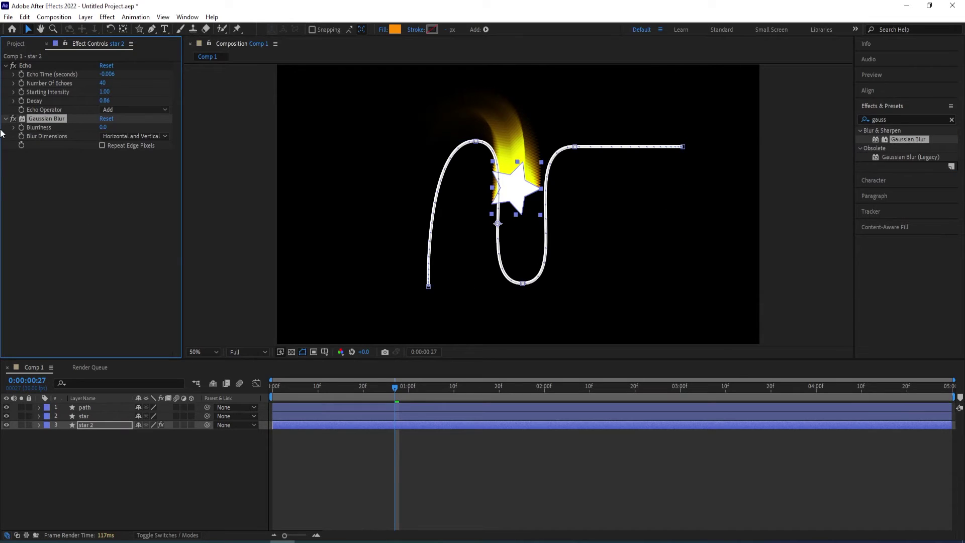
left_click_drag(104, 127, 200, 129)
left_click(103, 146)
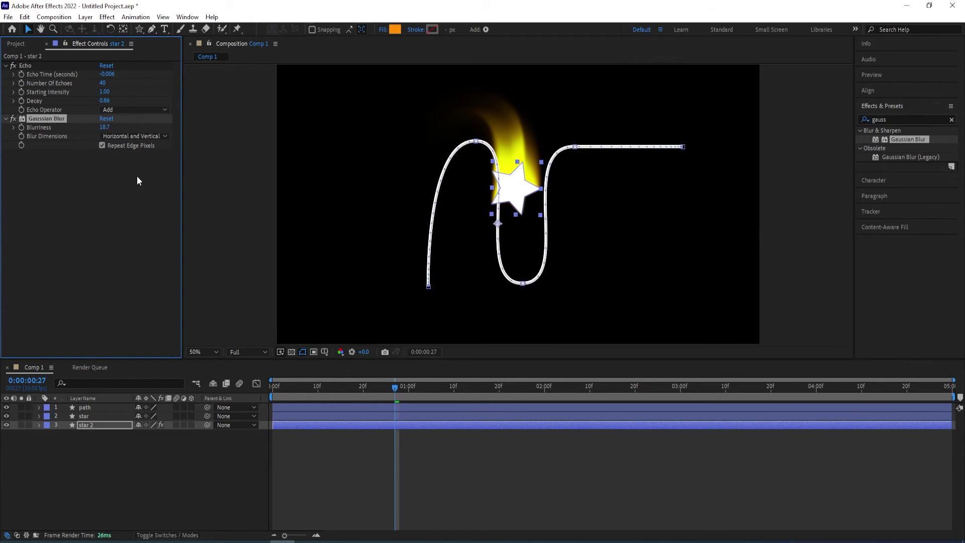
left_click(92, 425)
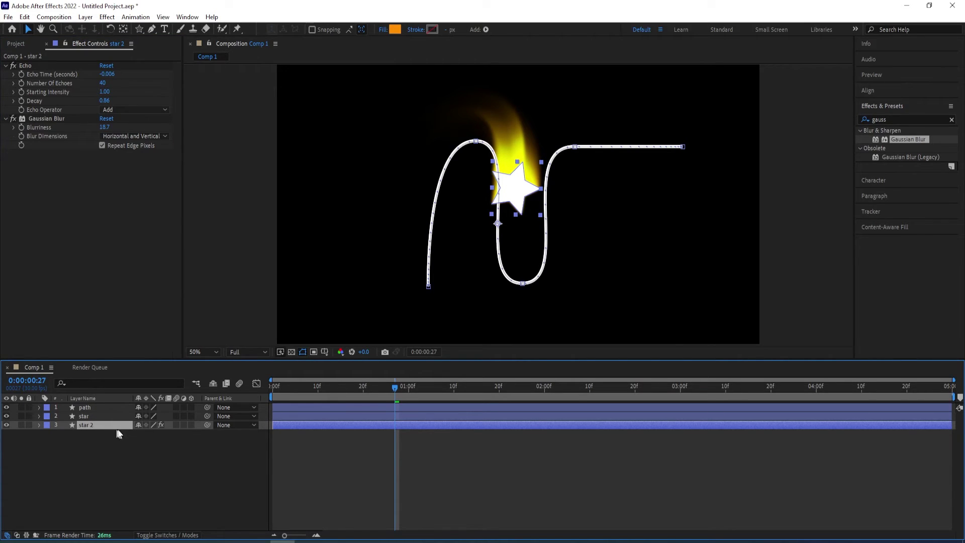
Duplicate star 2 into star 3 and change star 3's fill to blue (0048FF)
key("ctrl+d")
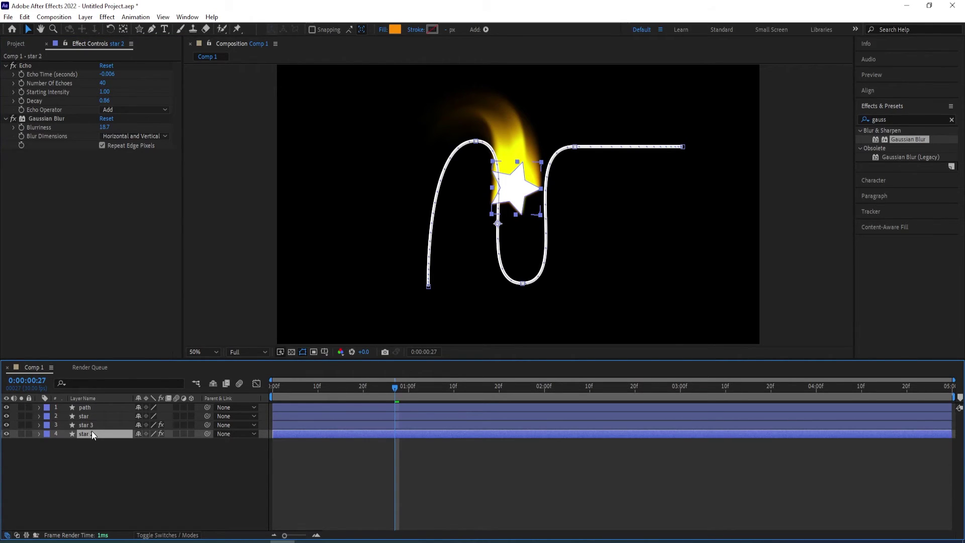
left_click(395, 29)
left_click_drag(811, 324, 808, 289)
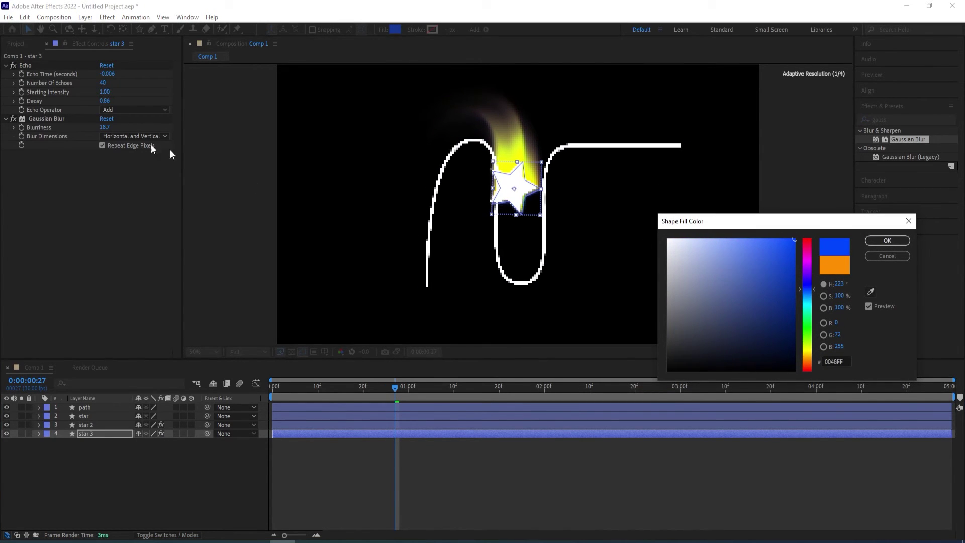
left_click(888, 240)
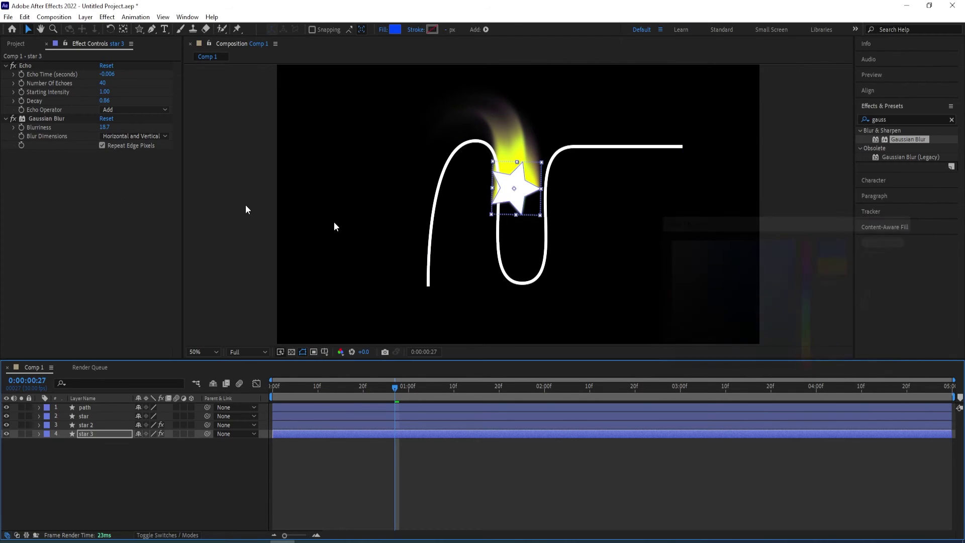
Set star 3's Echo Decay to 0.92
left_click(106, 100)
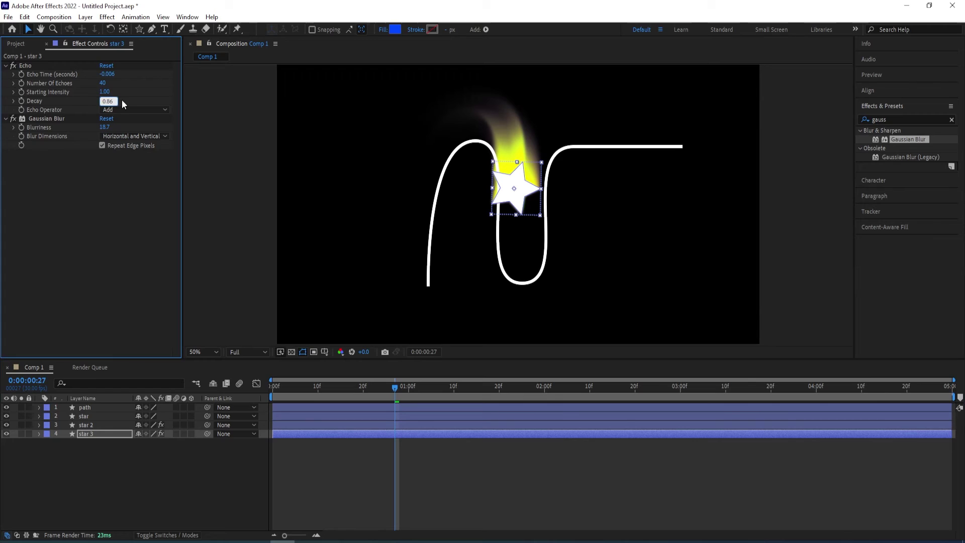
type("0.92")
key("Return")
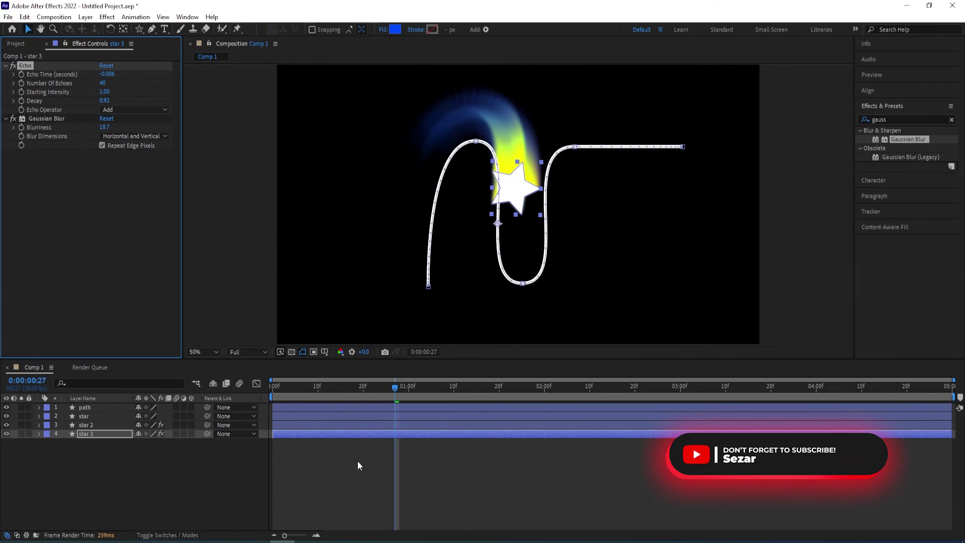
Turn on motion blur for the star, star 2 and star 3 layers
left_click(339, 484)
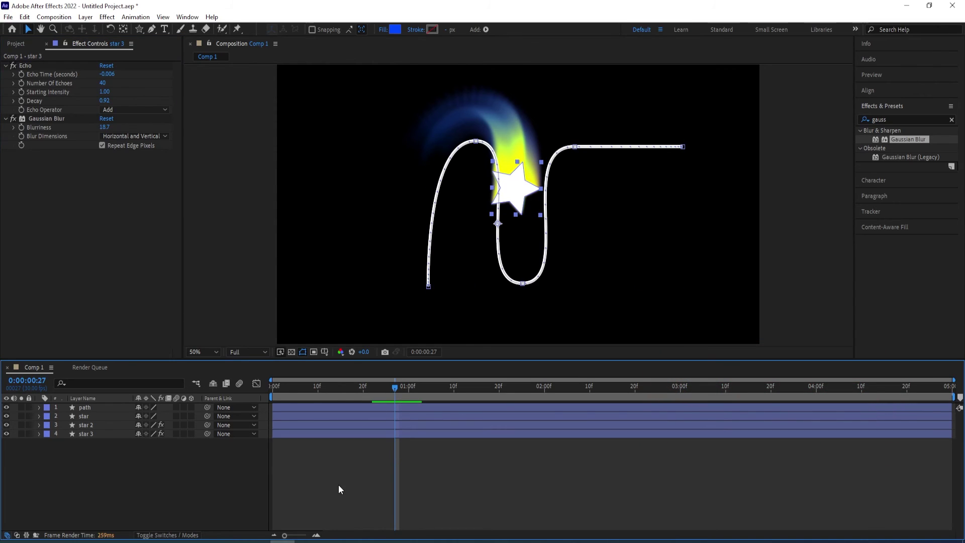
left_click_drag(391, 386, 352, 396)
left_click(200, 436)
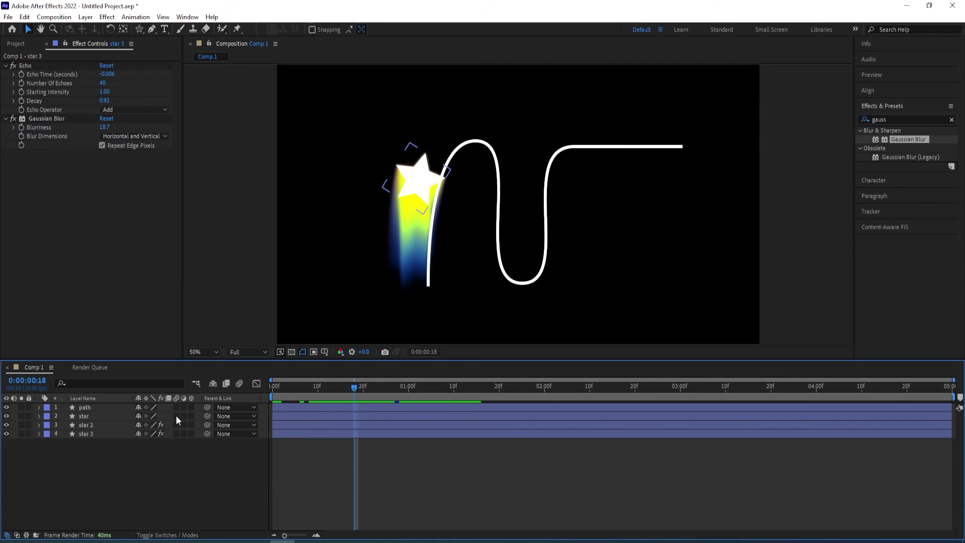
left_click_drag(176, 416, 176, 433)
Preview the animation from the start of the comp, then stop playback
left_click_drag(402, 391, 264, 395)
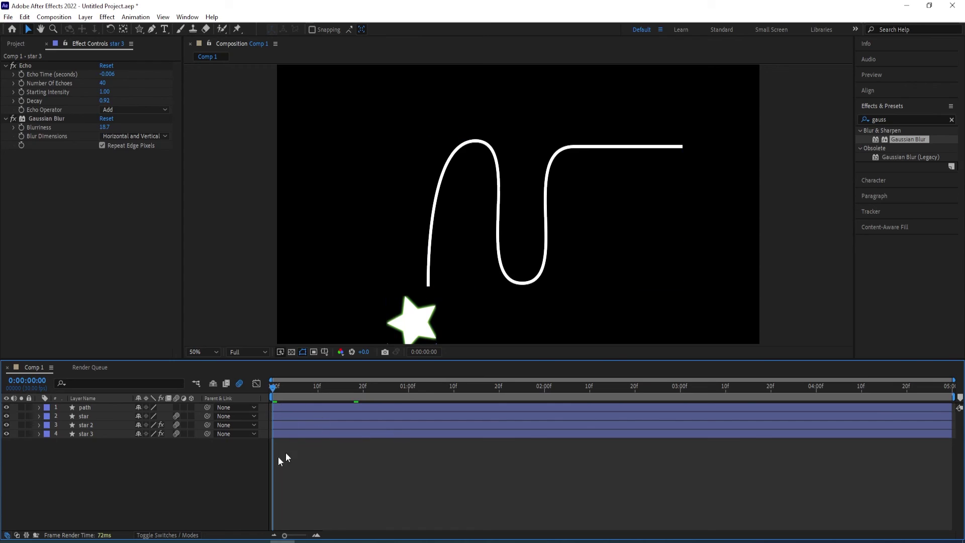
key("space")
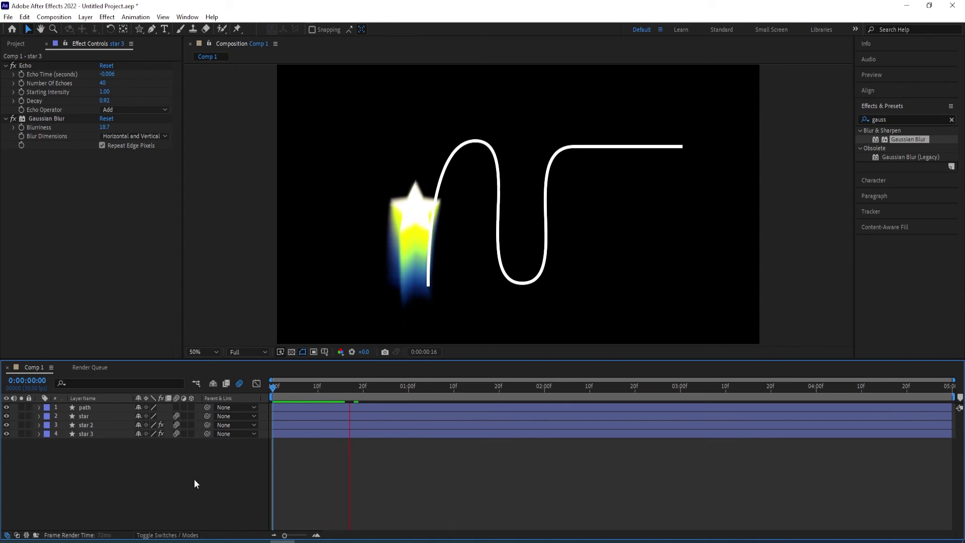
key("space")
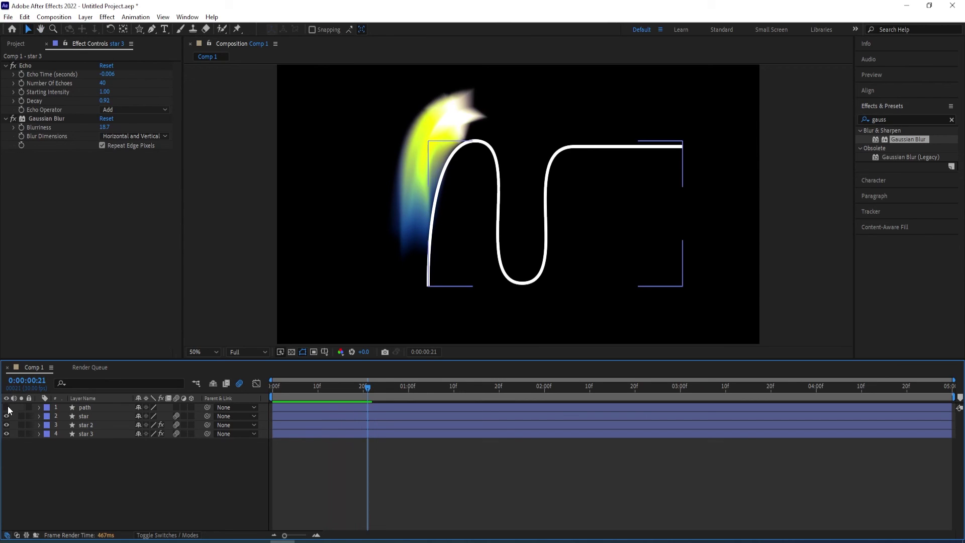